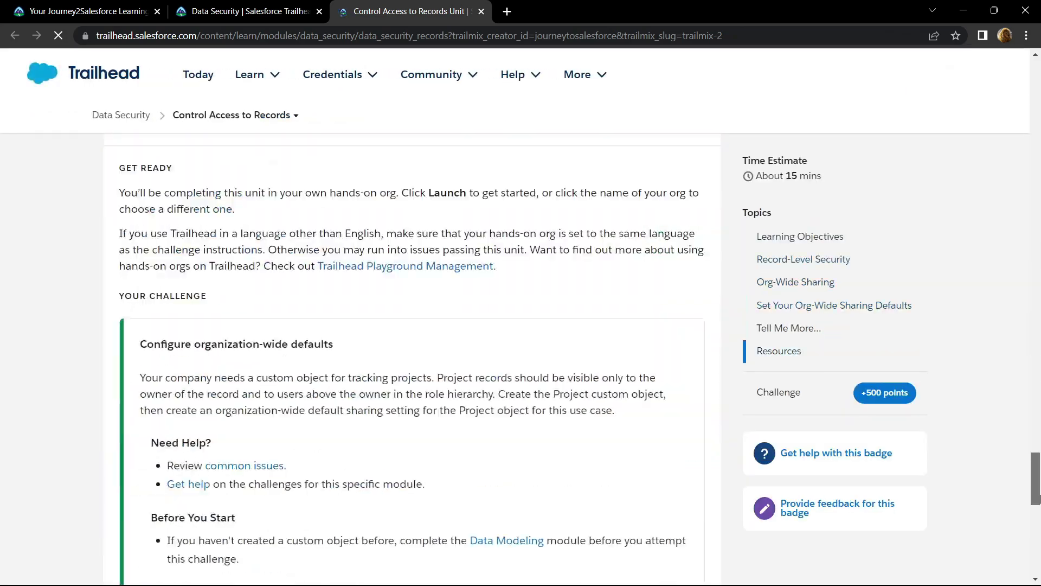
drag(1036, 92, 1035, 521)
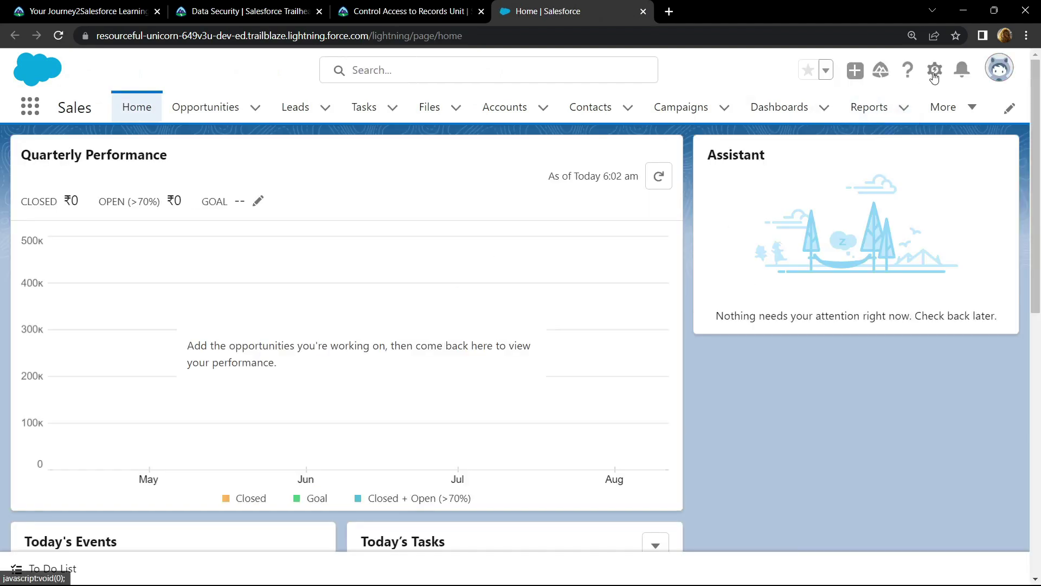
Step: Open Salesforce Setup from the gear menu in a new tab and show the Create menu
click(934, 71)
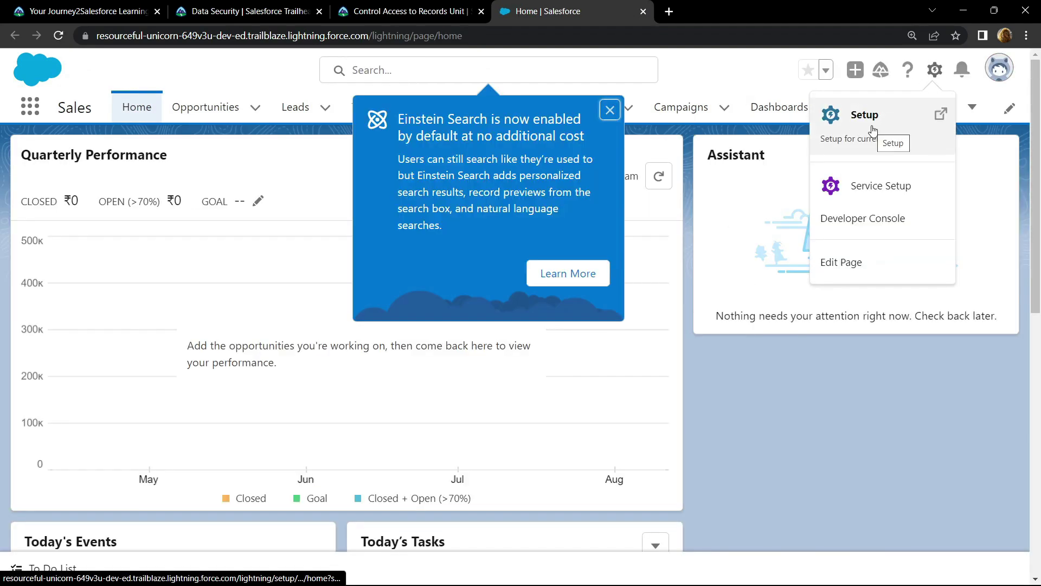
click(872, 130)
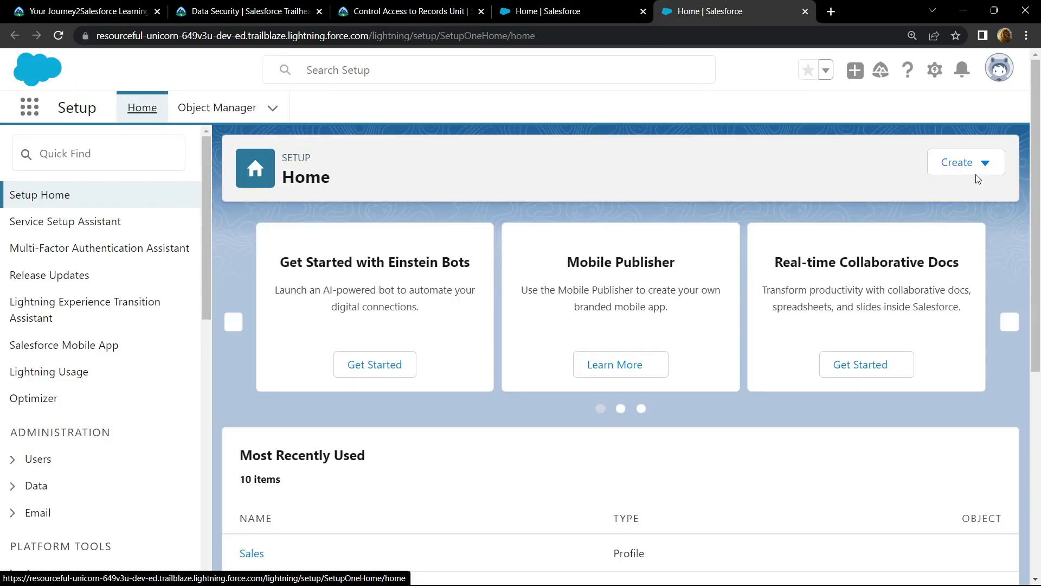
click(977, 162)
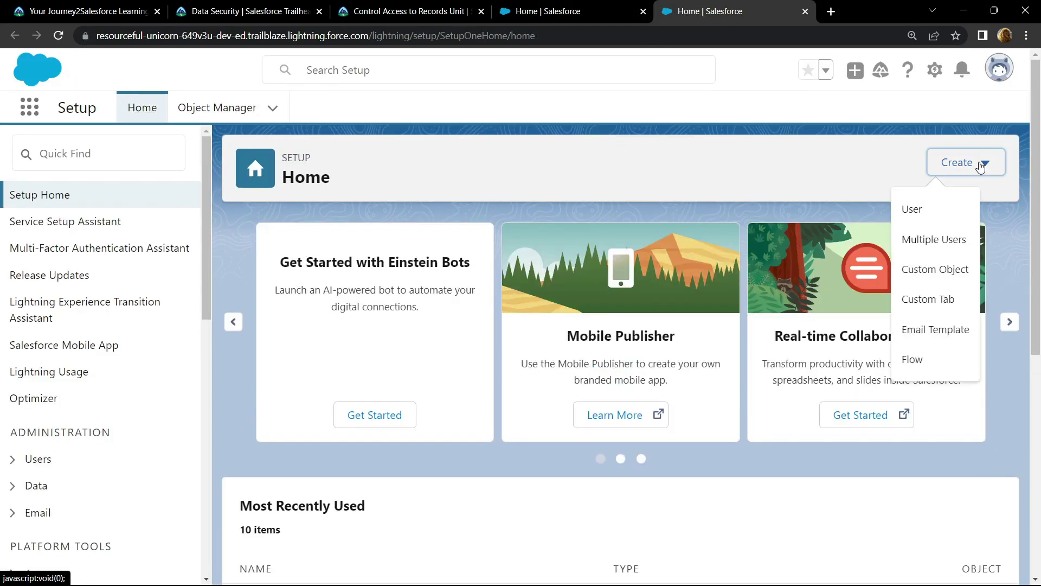
Step: Start a new custom object and copy the label 'Project' from the challenge requirements
click(937, 276)
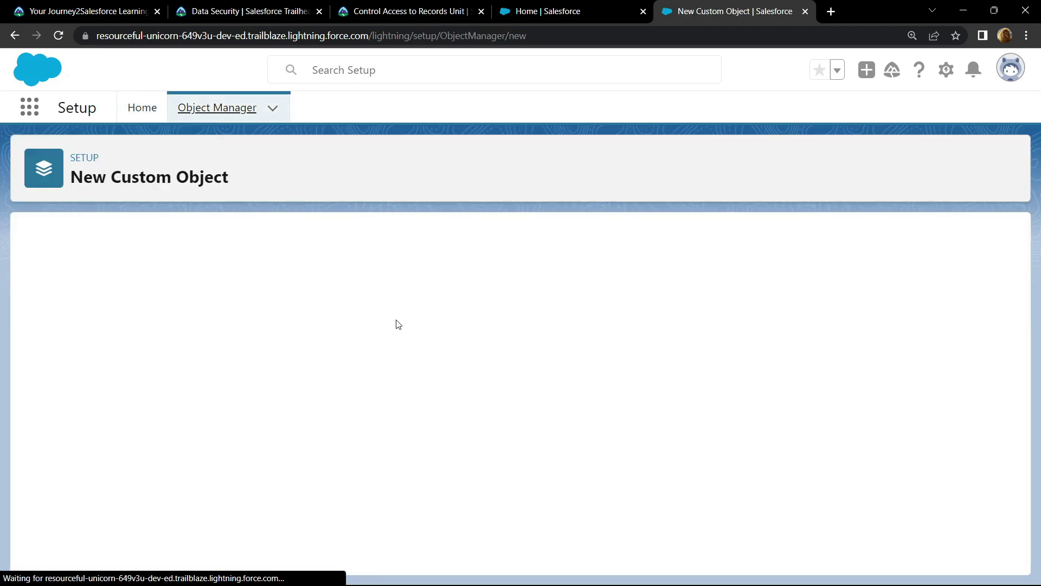
scroll(266, 333, down, 1)
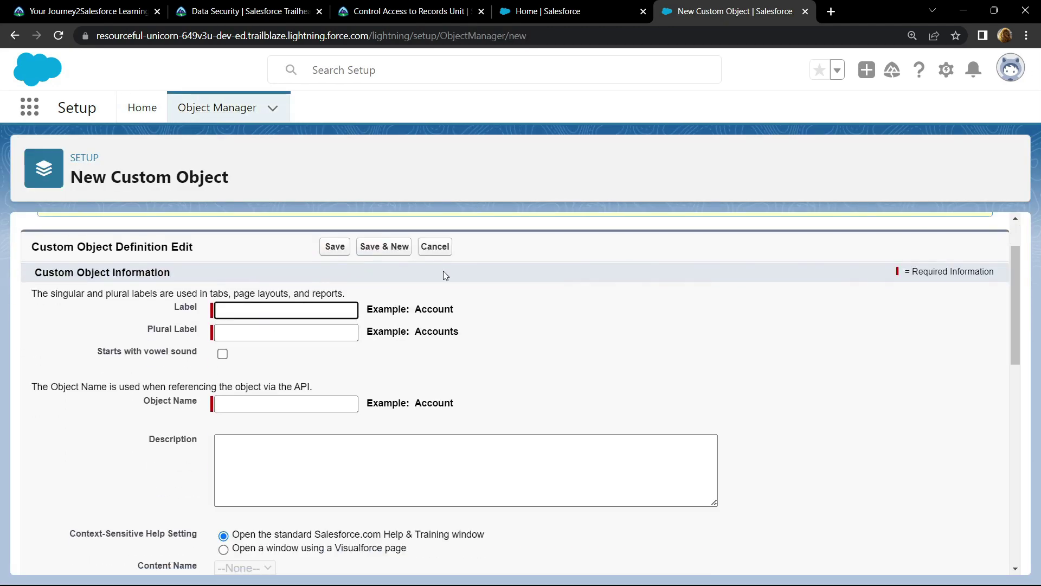
click(392, 6)
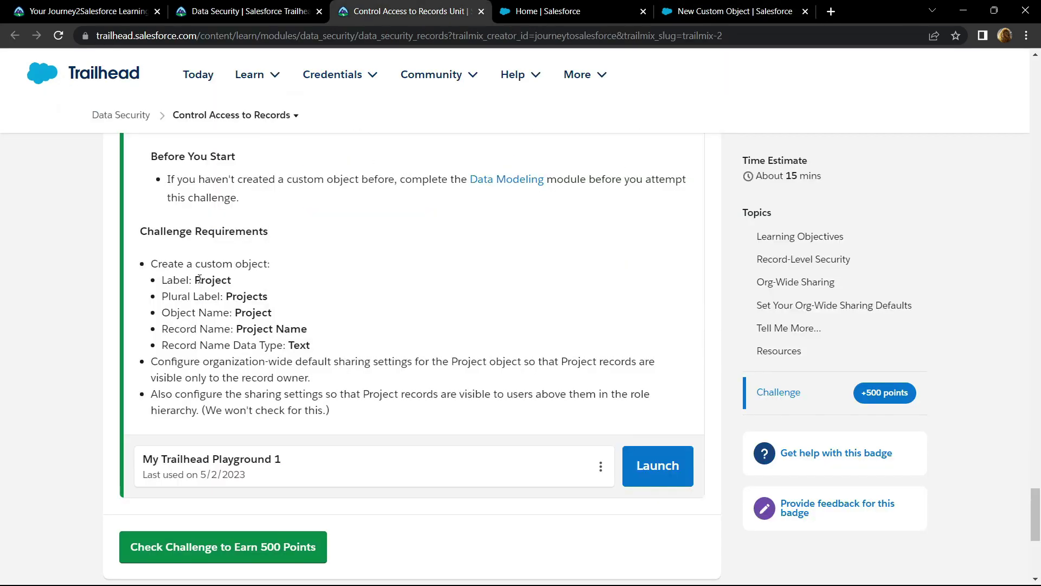
drag(195, 280, 231, 280)
right_click(244, 284)
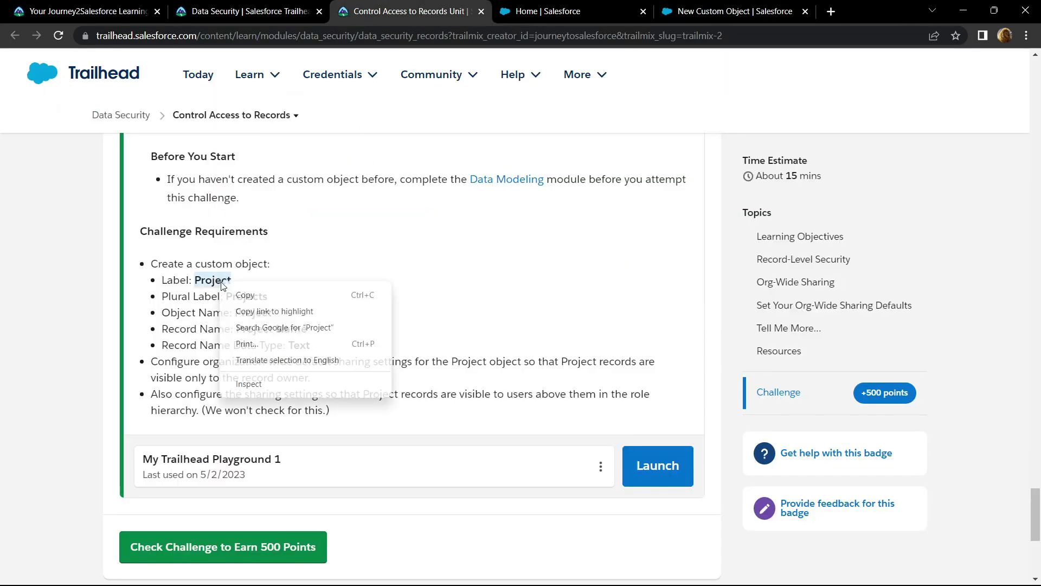
click(281, 295)
click(729, 11)
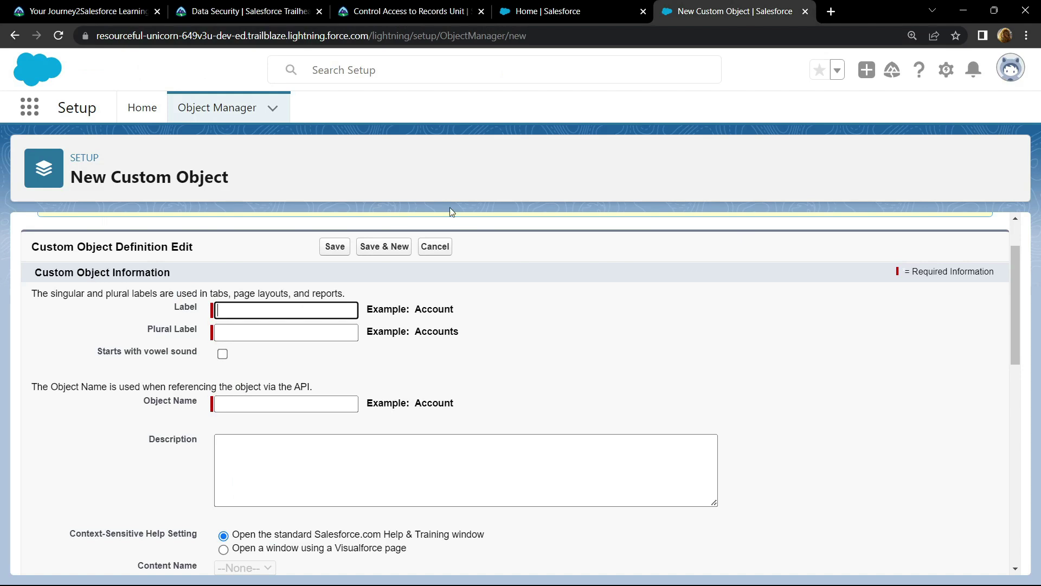
Step: Enter label Project and plural Projects, keep record name Project Name, and save
click(320, 314)
key(ctrl+v)
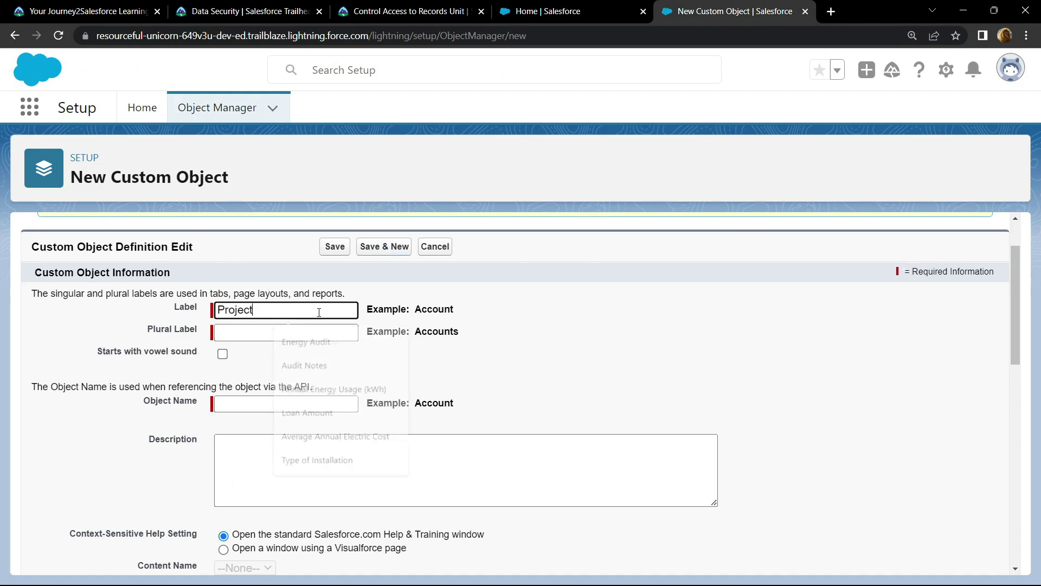
click(272, 337)
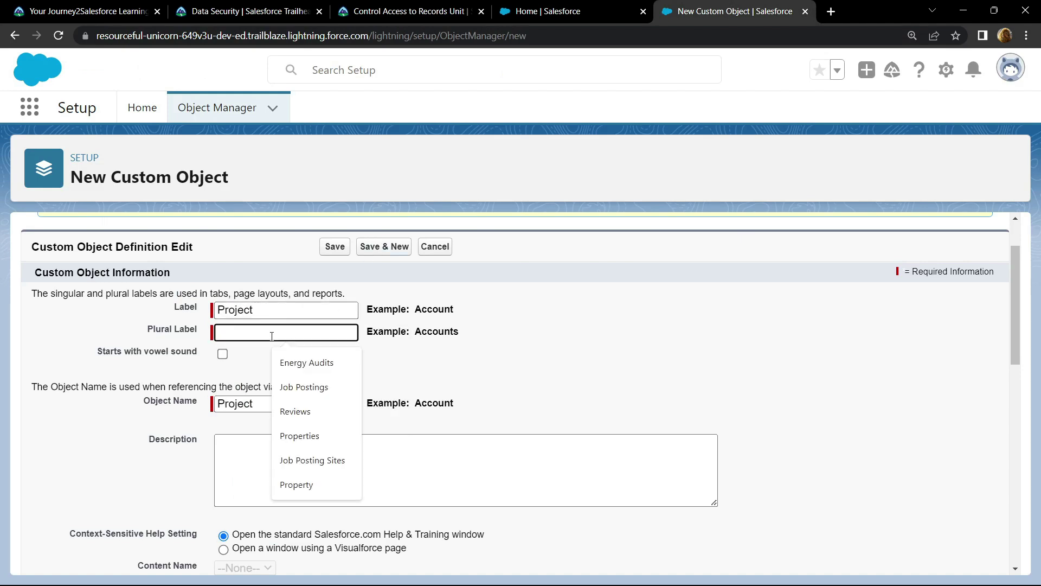
text(Projects)
scroll(221, 383, down, 3)
scroll(215, 379, up, 4)
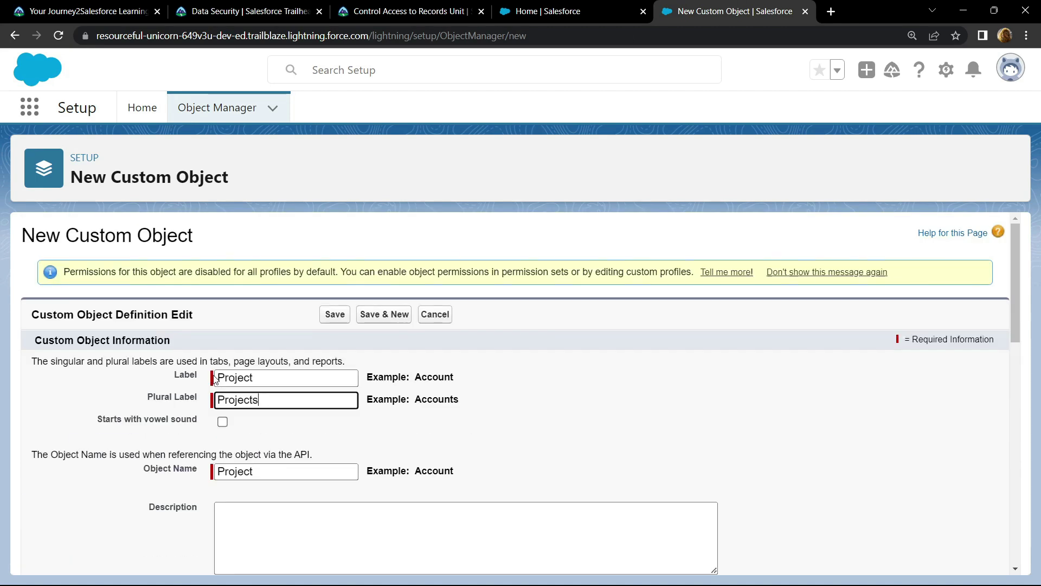
scroll(301, 449, down, 1)
scroll(302, 448, down, 3)
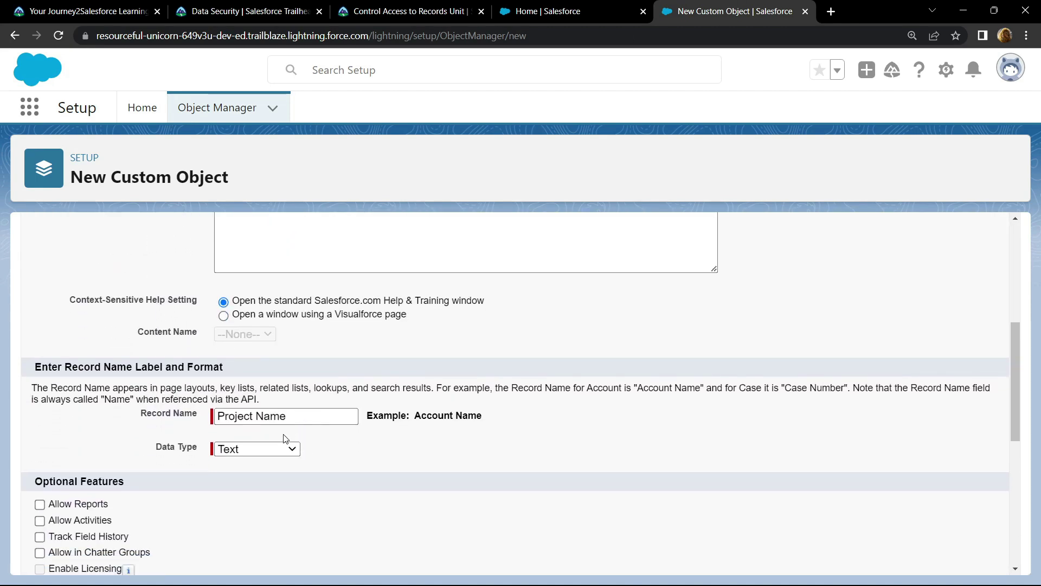
click(350, 415)
drag(355, 416, 211, 416)
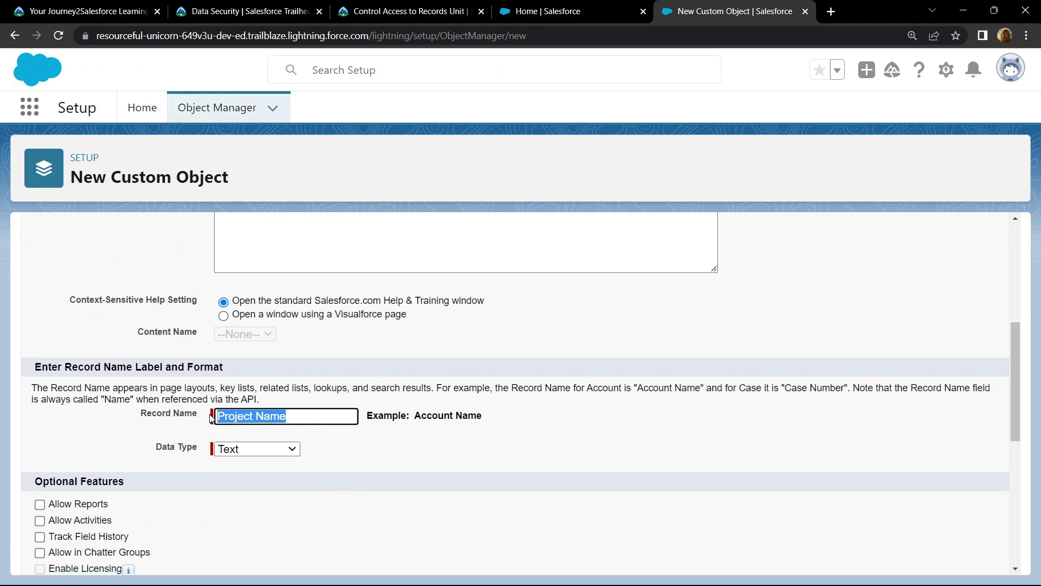
scroll(249, 452, down, 2)
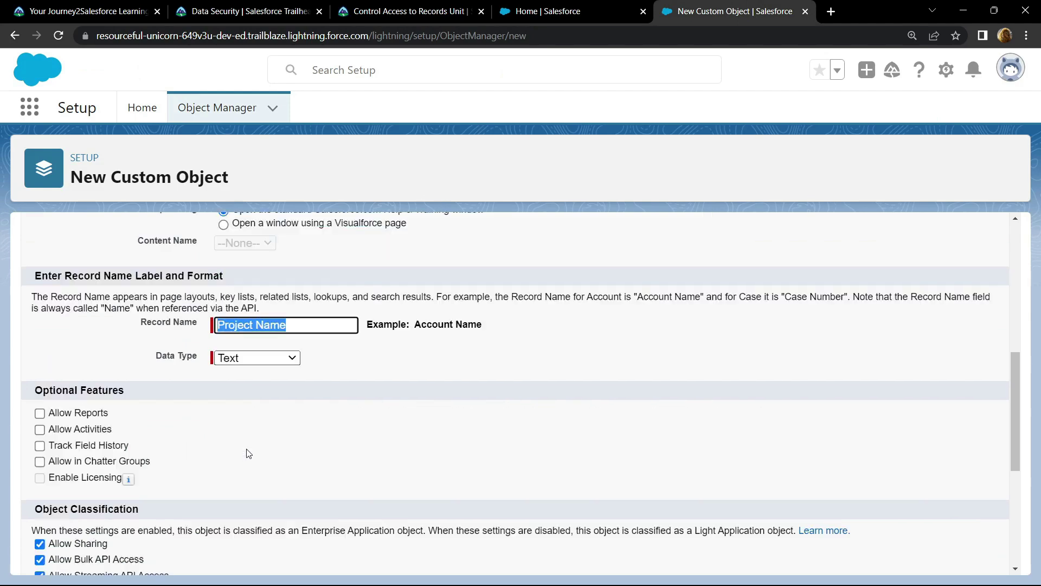
scroll(248, 453, down, 3)
click(329, 551)
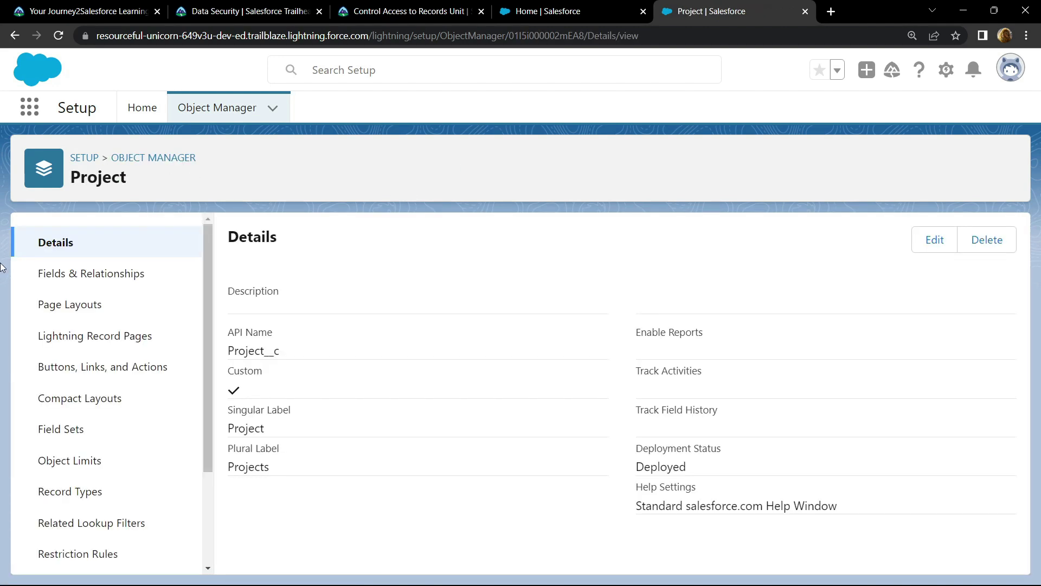
Step: Set Project's organization-wide default internal access to Private in Sharing Settings and save
click(142, 108)
click(105, 155)
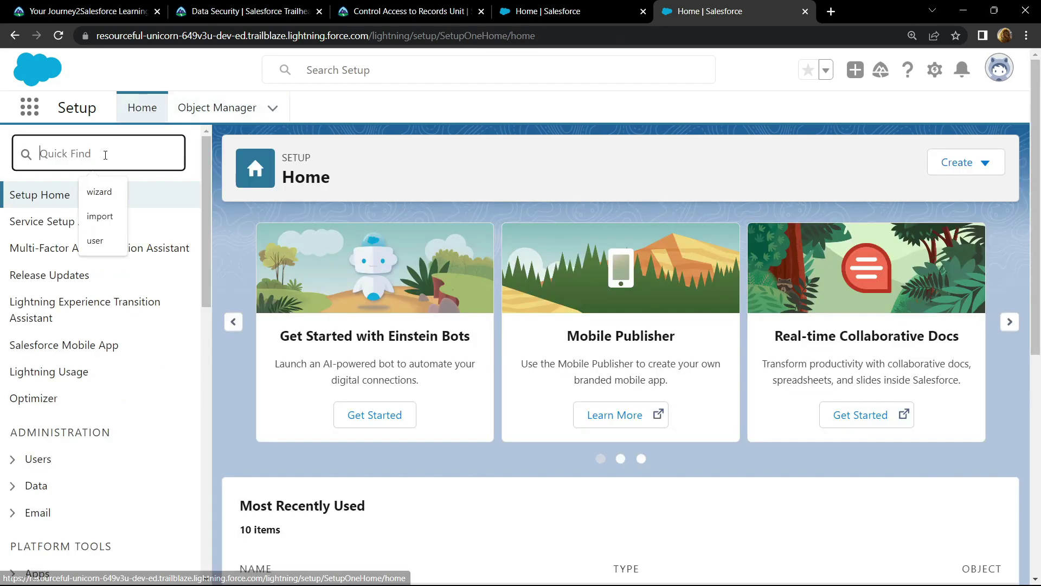
text(sharin)
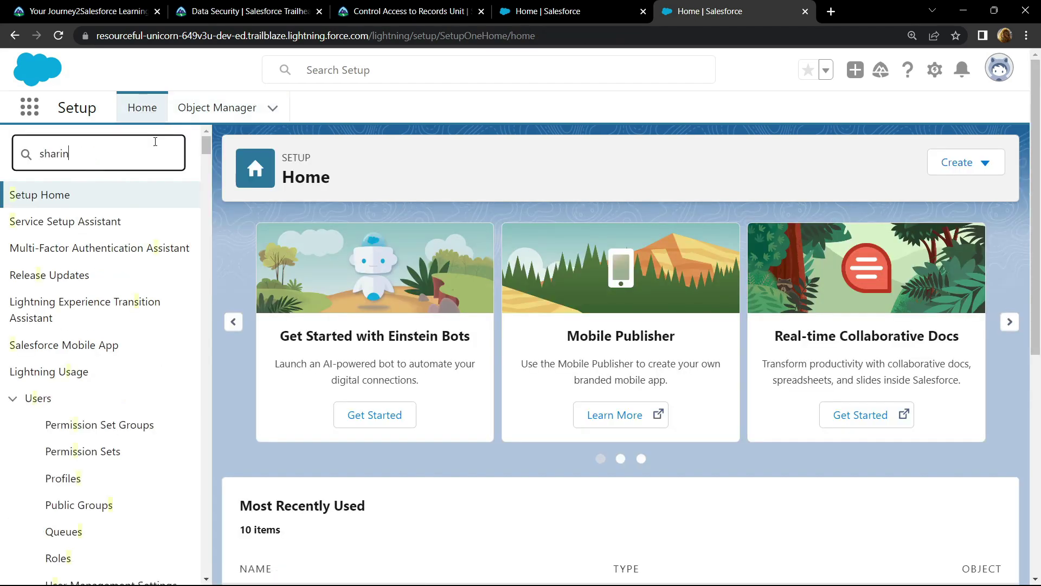
text(g)
click(106, 218)
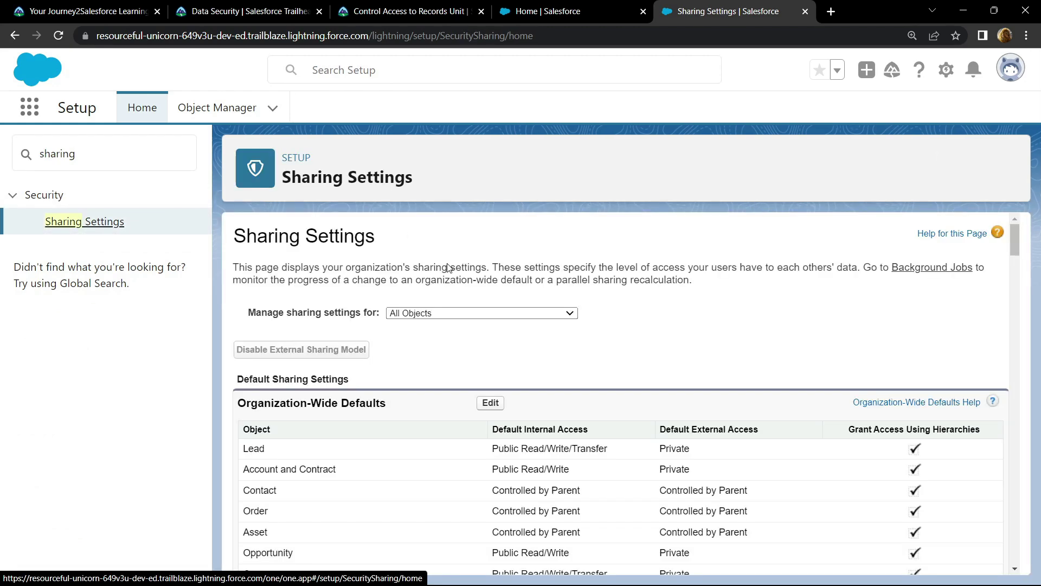
scroll(457, 352, down, 1)
click(489, 345)
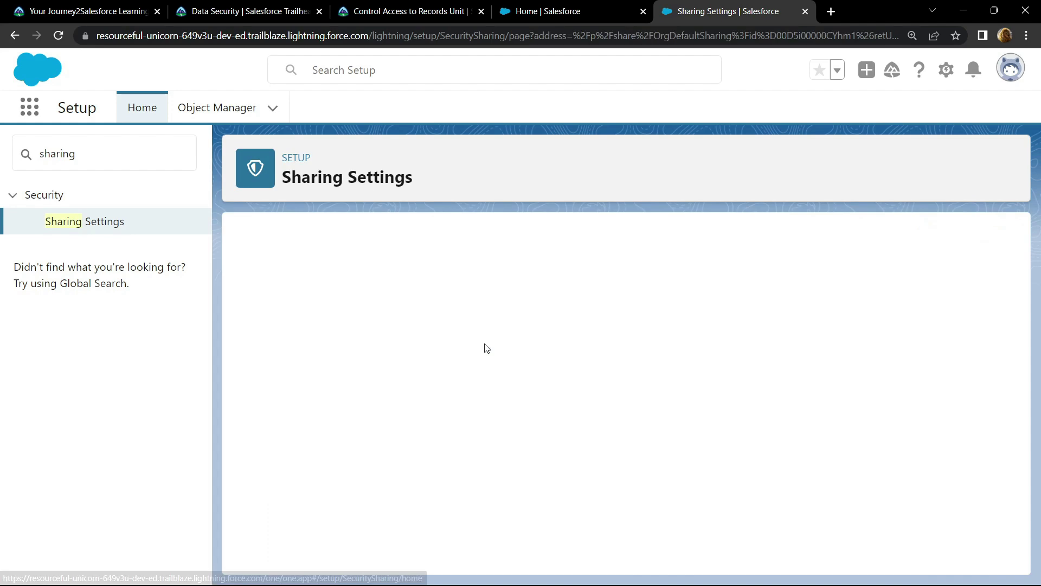
scroll(359, 343, down, 1)
scroll(359, 343, down, 2)
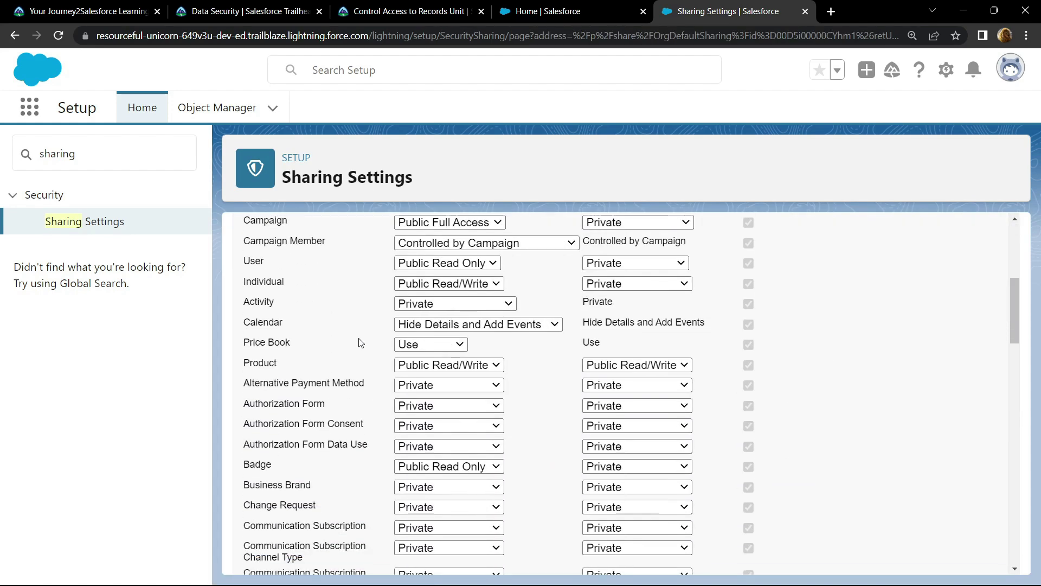
scroll(359, 343, down, 2)
scroll(359, 342, down, 4)
scroll(359, 342, down, 1)
scroll(359, 343, down, 4)
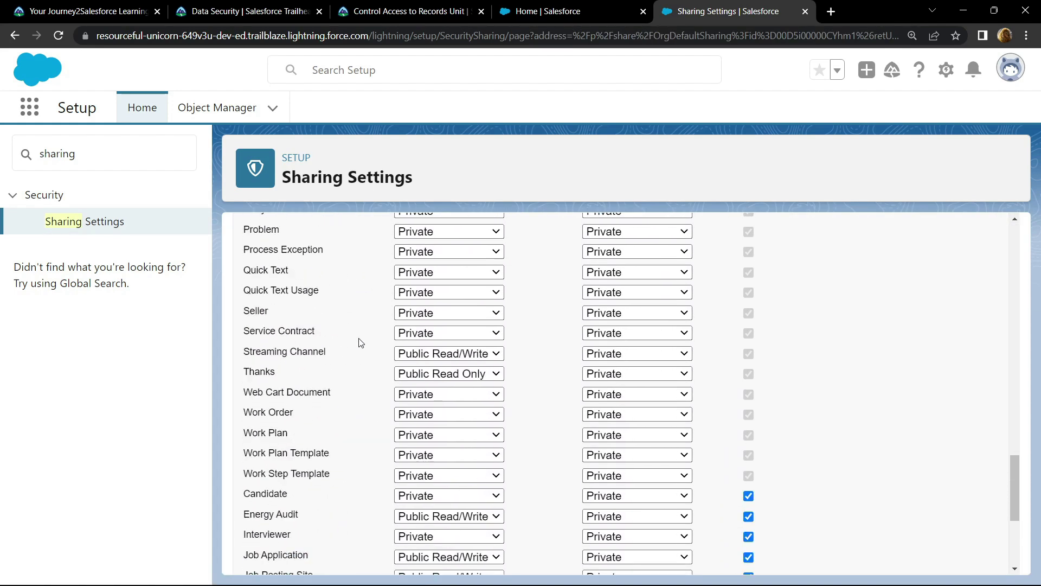
scroll(359, 342, down, 3)
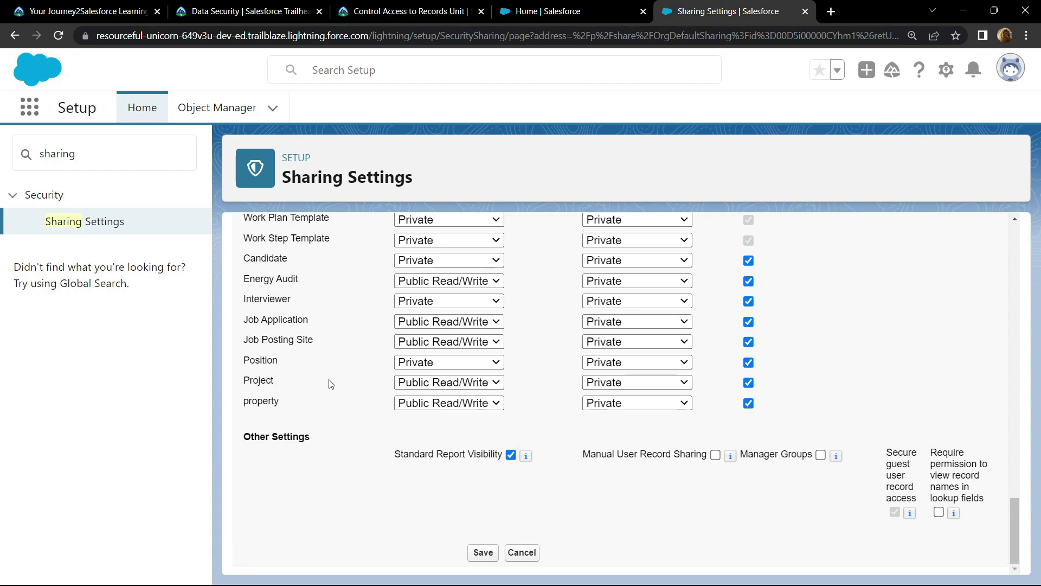
click(423, 385)
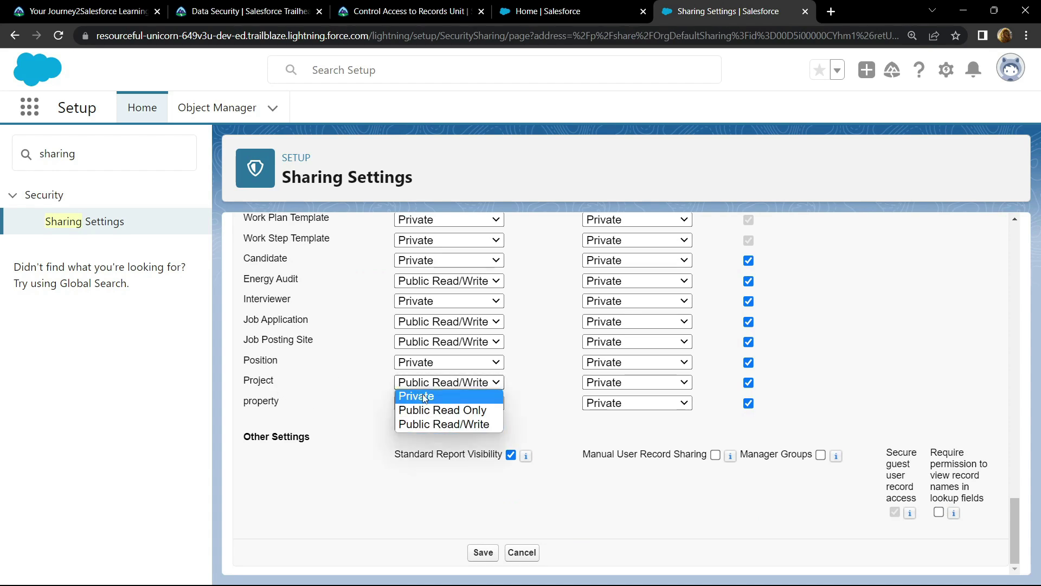
click(424, 397)
click(484, 553)
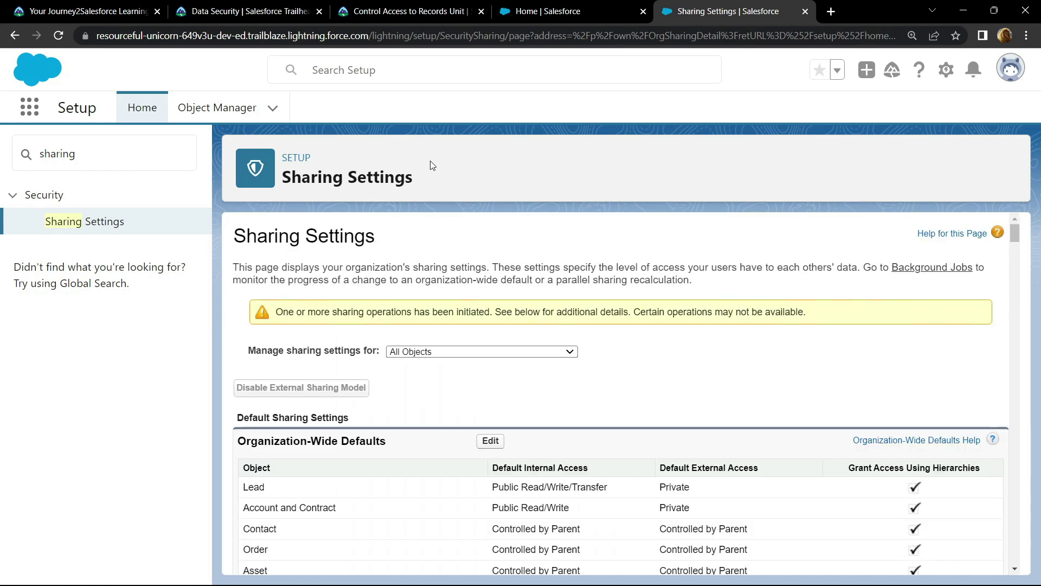
Step: Check the Trailhead challenge, rechecking after the sharing change to earn 500 points
click(390, 12)
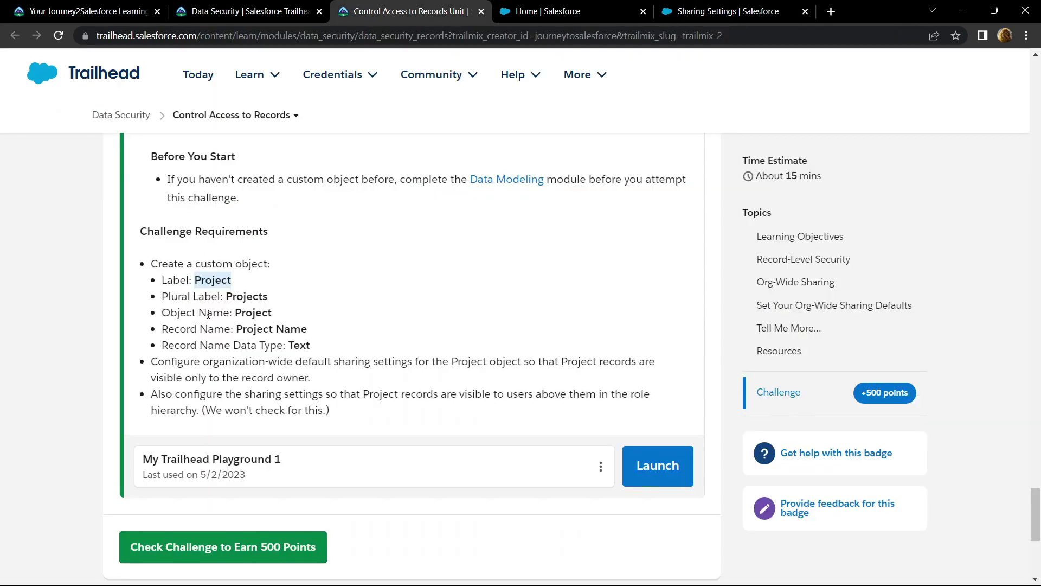
click(166, 554)
scroll(26, 404, down, 2)
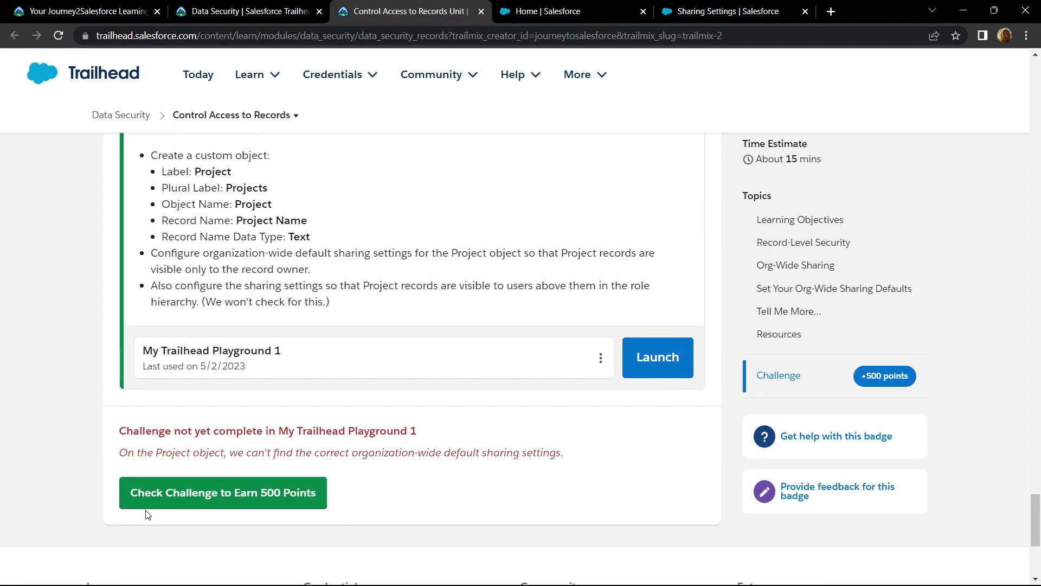
click(180, 491)
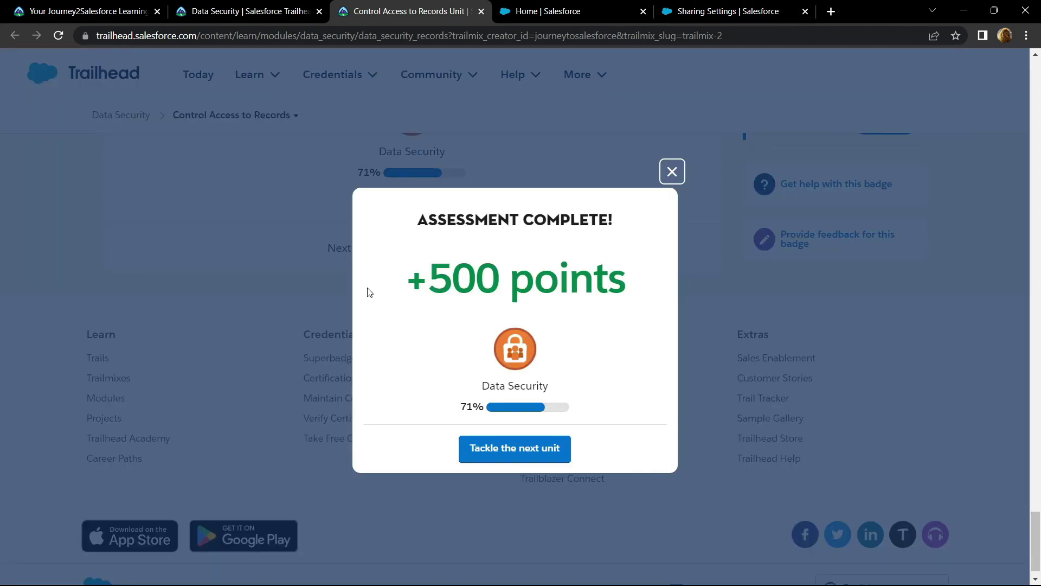
Step: Show the Data Security module's unit list, now 57% complete
click(244, 12)
click(426, 7)
click(219, 7)
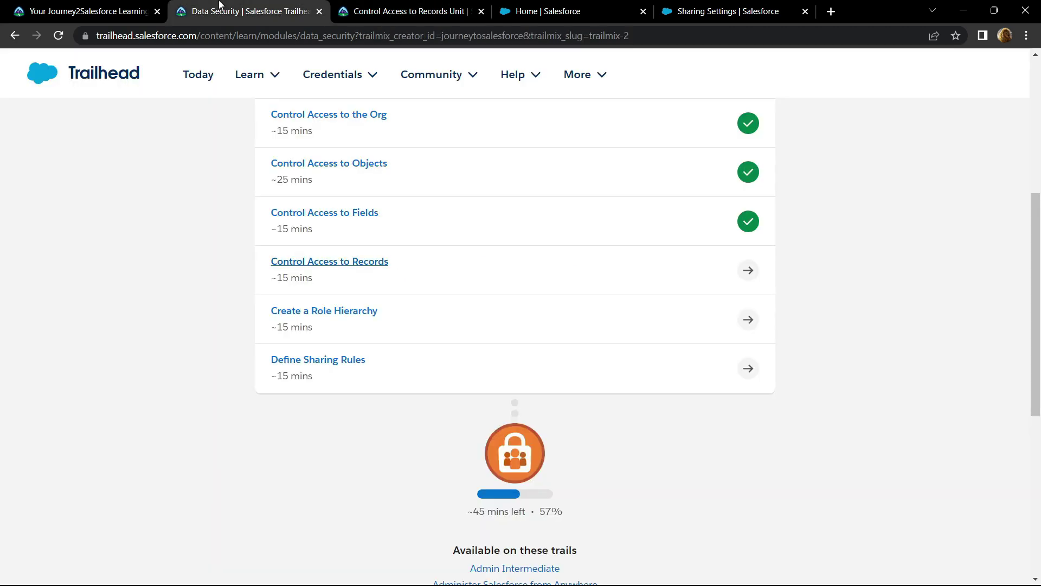
scroll(160, 394, down, 1)
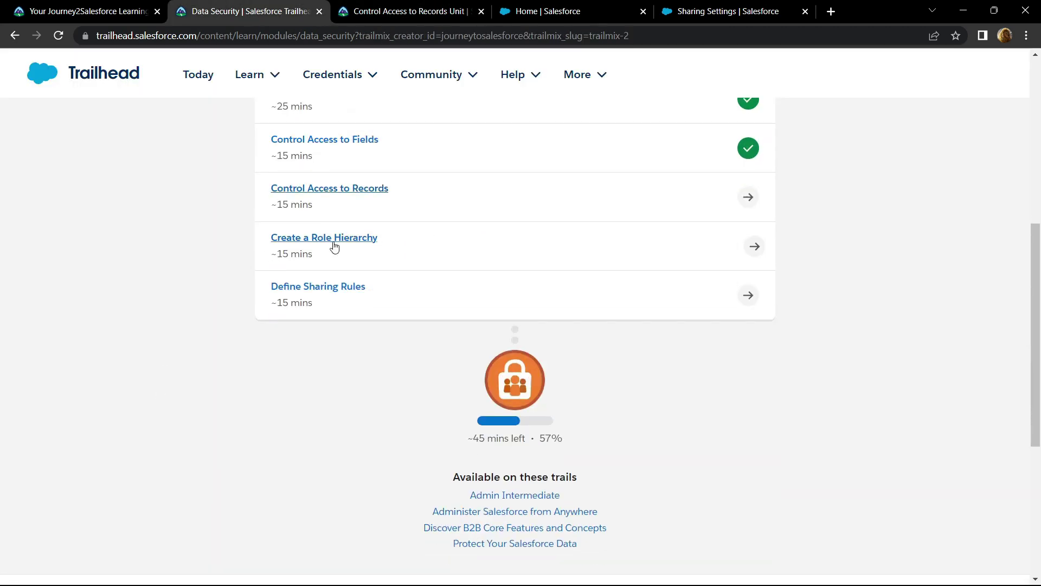